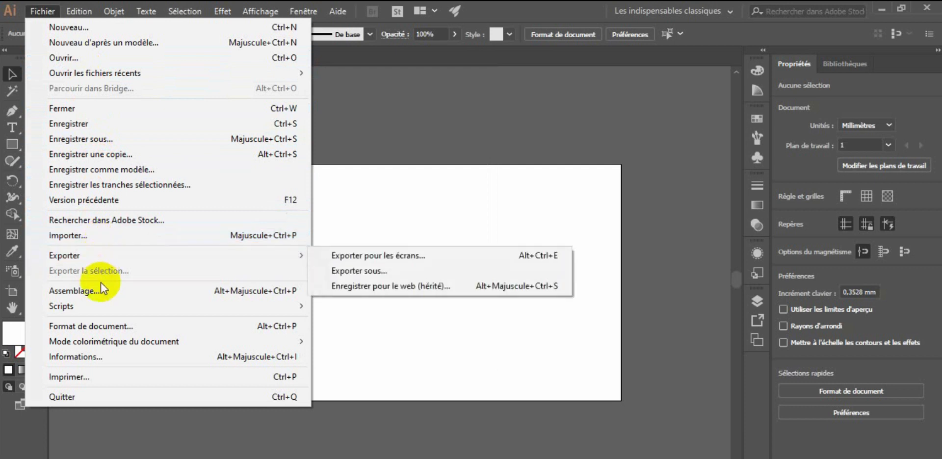
# Import i9b8_e93y_201222.jpg from the aa folder on drive F: and place it about 465 by 775 mm on the artboard's left part
pyautogui.click(101, 239)
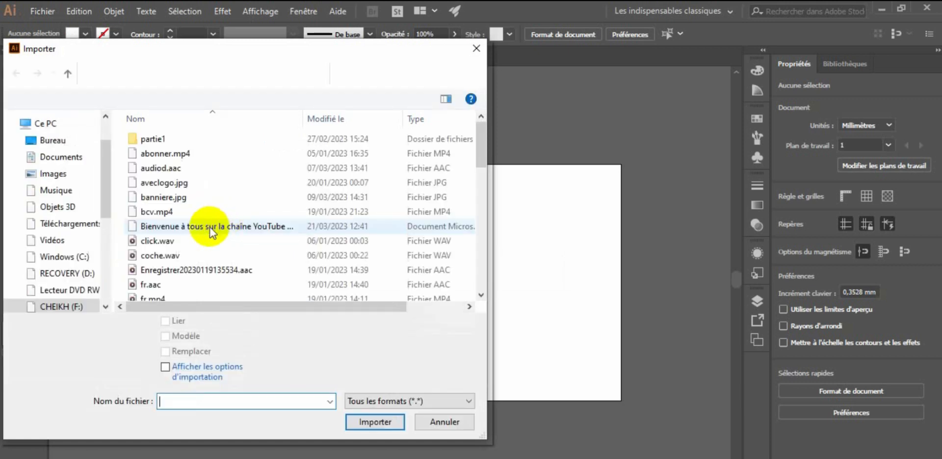
pyautogui.click(73, 308)
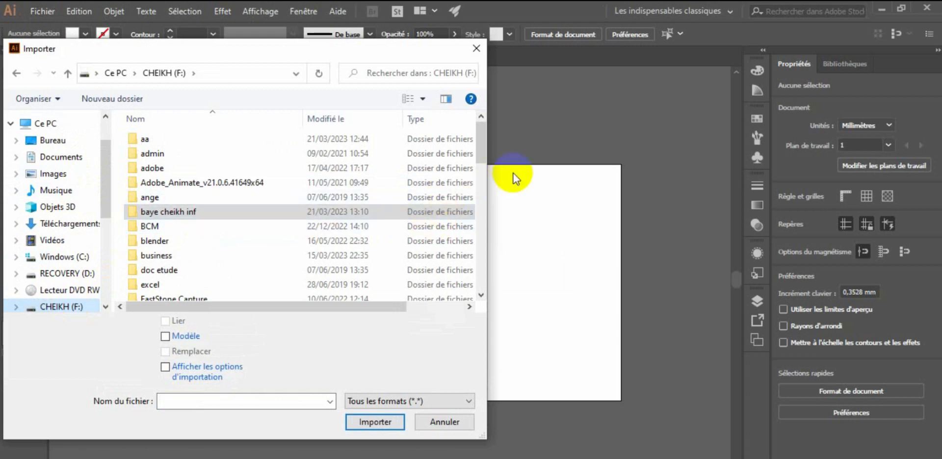
pyautogui.click(161, 138)
pyautogui.doubleClick(161, 137)
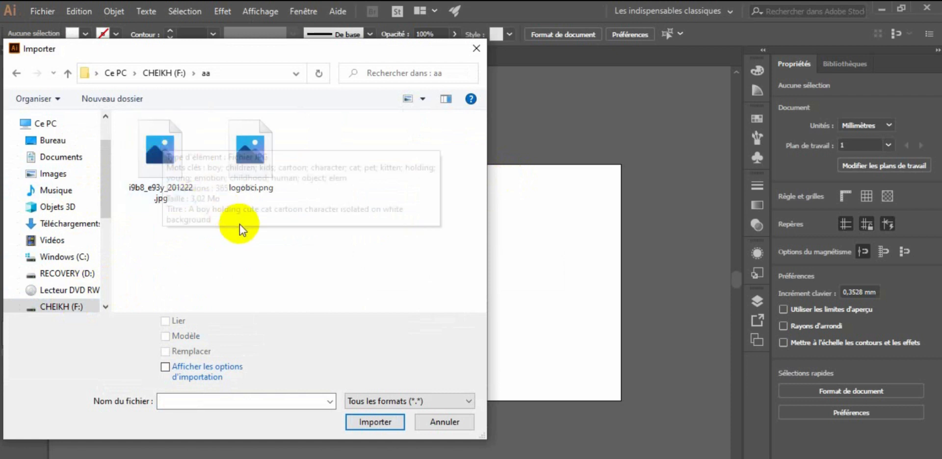
pyautogui.click(155, 149)
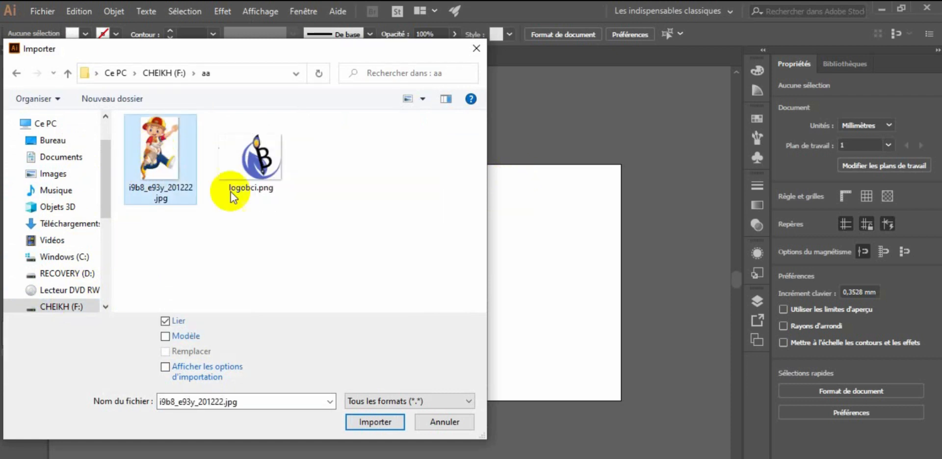
pyautogui.click(369, 423)
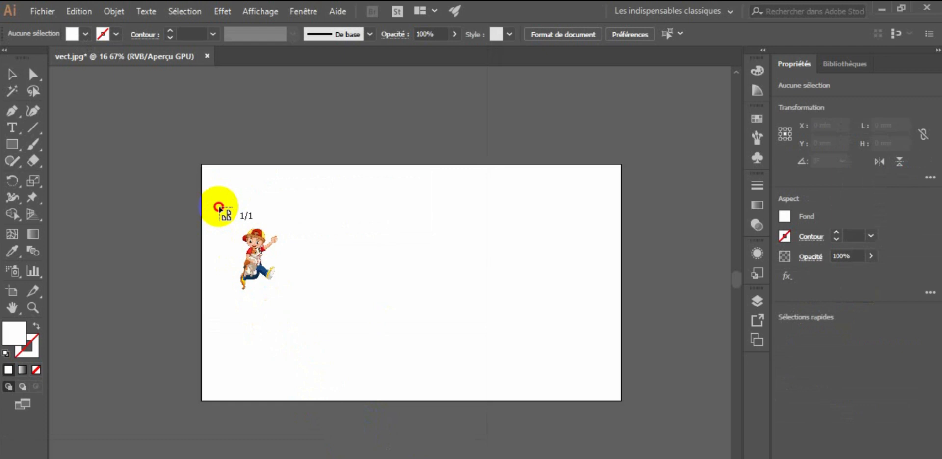
pyautogui.moveTo(219, 207); pyautogui.dragTo(450, 451)
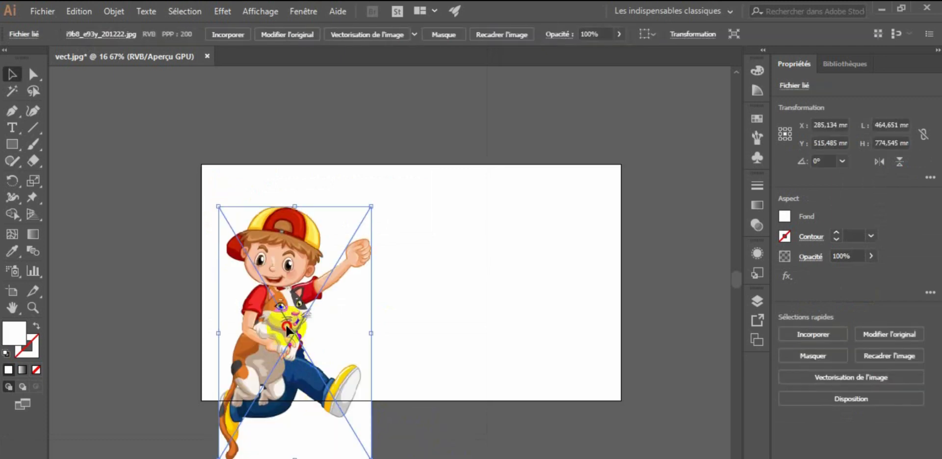
pyautogui.moveTo(283, 299); pyautogui.dragTo(293, 276)
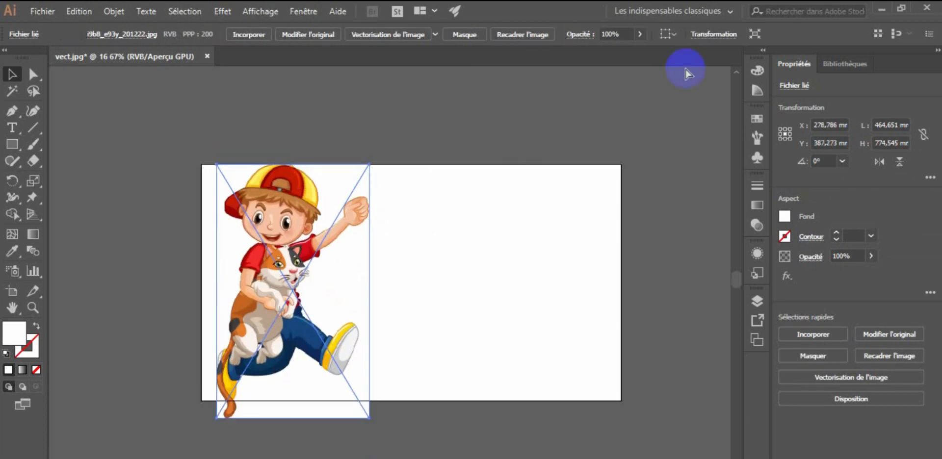
# Examine the edge quality of the imported image around the cat's paws at 1200% magnification
pyautogui.hotkey('ctrl', '+')
pyautogui.hotkey('ctrl', '+')
pyautogui.hotkey('ctrl', '+')
pyautogui.hotkey('ctrl', '+')
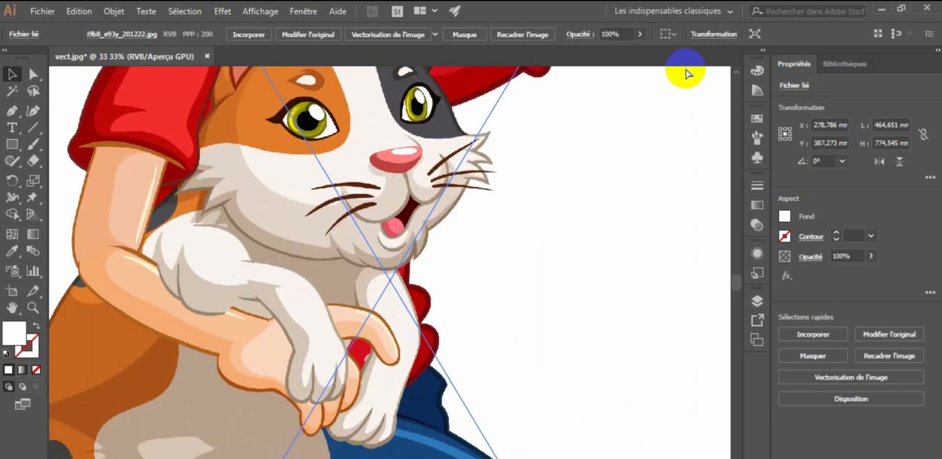
pyautogui.hotkey('ctrl', '+')
pyautogui.hotkey('ctrl', '+')
pyautogui.hotkey('ctrl', '+')
pyautogui.hotkey('ctrl', '+')
pyautogui.hotkey('ctrl', '+')
pyautogui.hotkey('ctrl', '+')
pyautogui.hotkey('ctrl', '+')
pyautogui.hotkey('ctrl', '+')
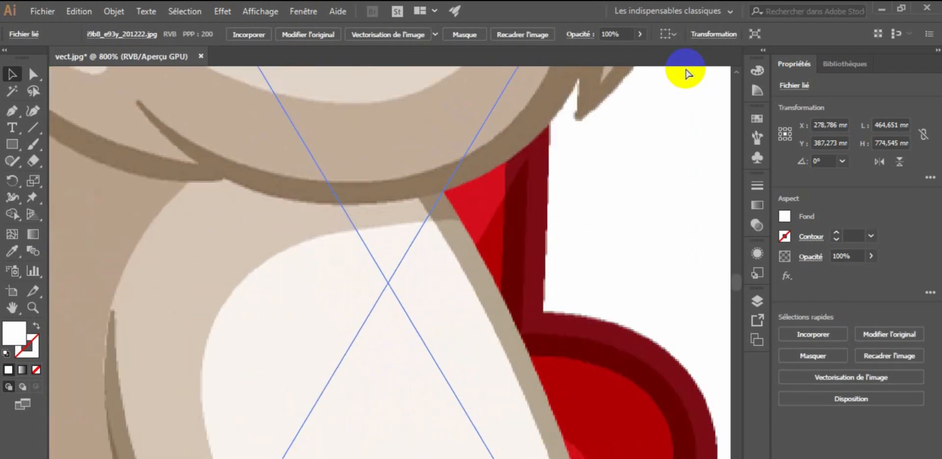
pyautogui.hotkey('ctrl', '+')
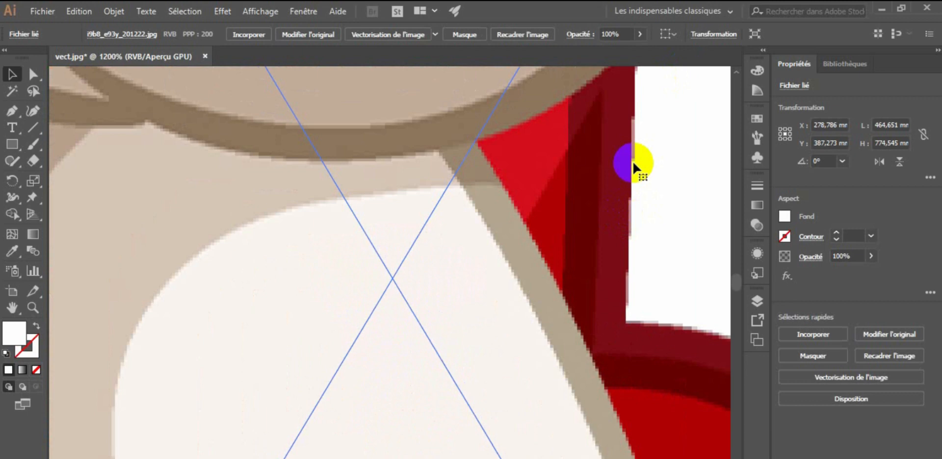
# Vectorize the imported boy and cat image with the default image trace preset
pyautogui.click(116, 10)
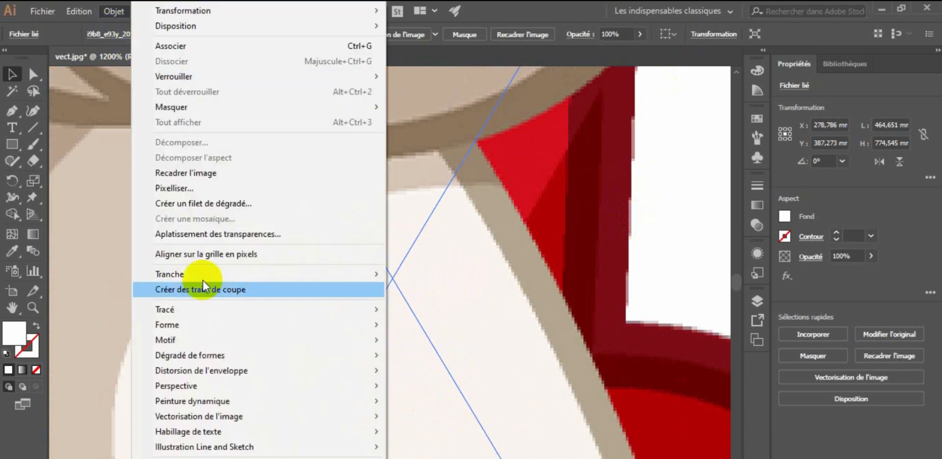
pyautogui.moveTo(237, 422)
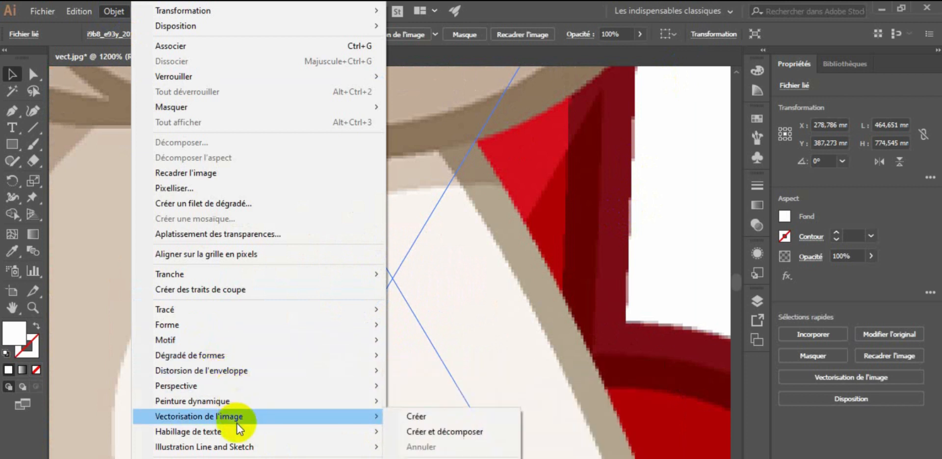
pyautogui.click(416, 417)
pyautogui.click(561, 284)
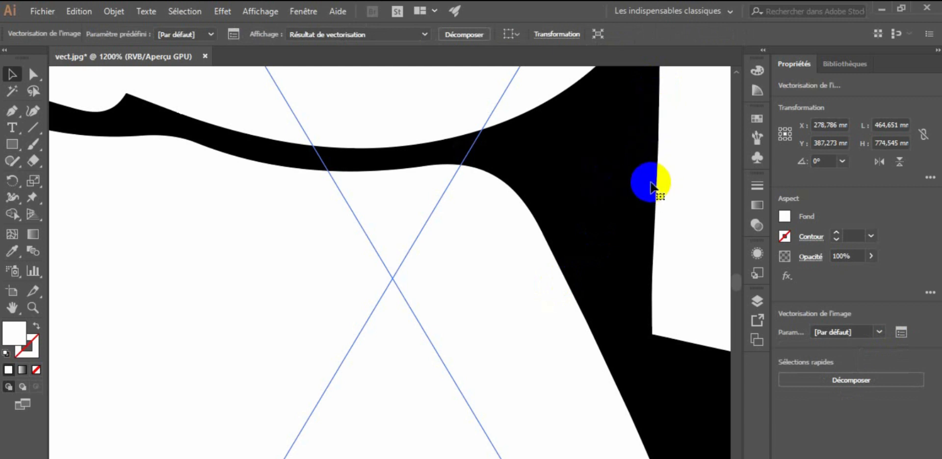
# Set the image trace mode to Couleur for the boy and cat illustration, with the preview enabled
pyautogui.click(233, 35)
pyautogui.click(458, 283)
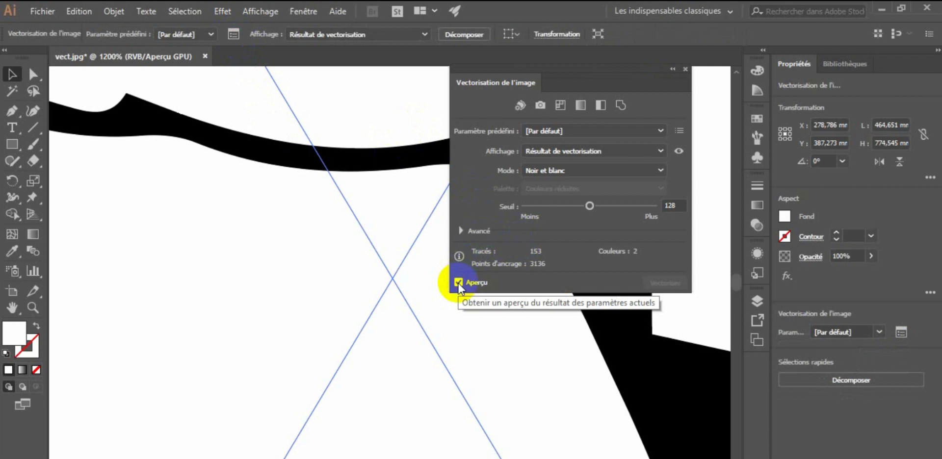
pyautogui.click(458, 283)
pyautogui.click(458, 283)
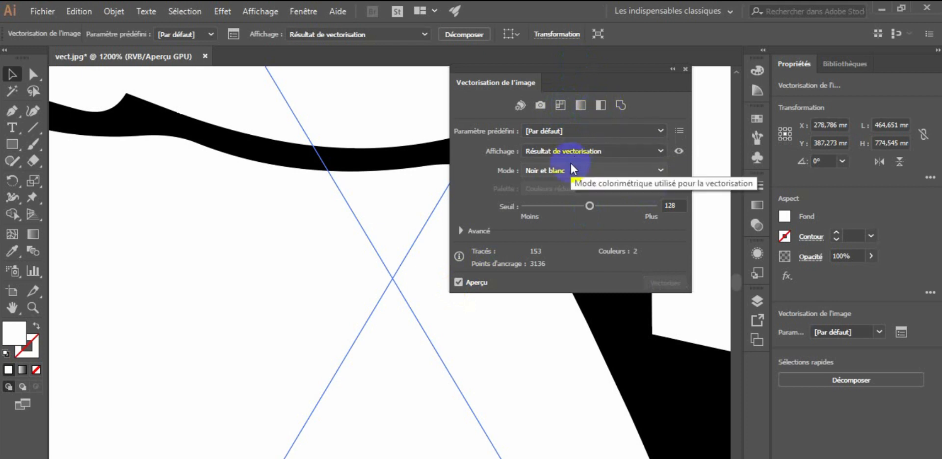
pyautogui.click(661, 171)
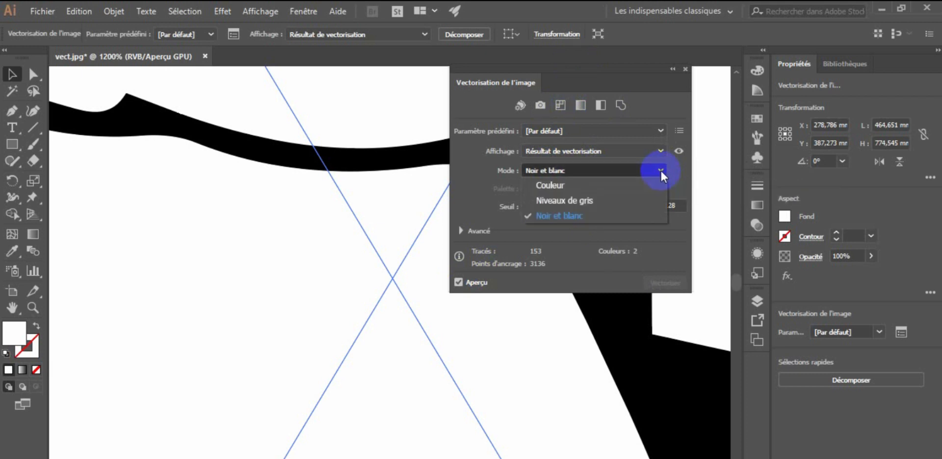
pyautogui.click(563, 186)
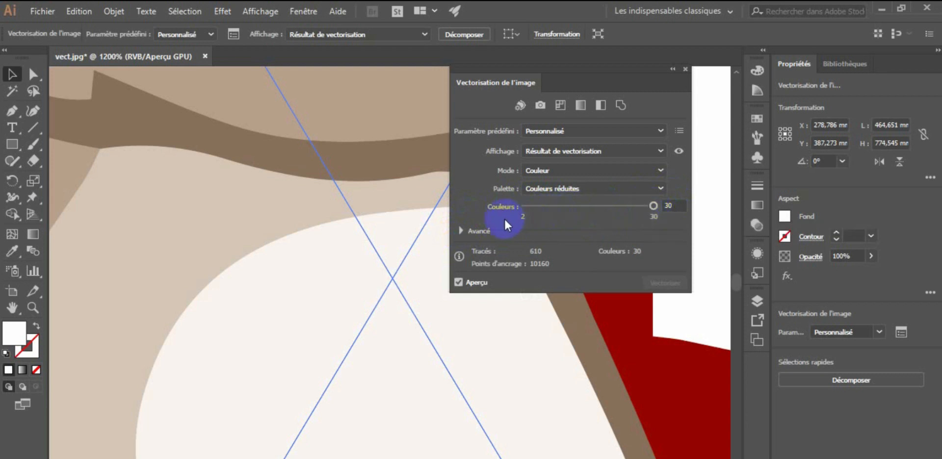
# Show the advanced image trace options with the preview kept on, and close the trace settings
pyautogui.click(461, 230)
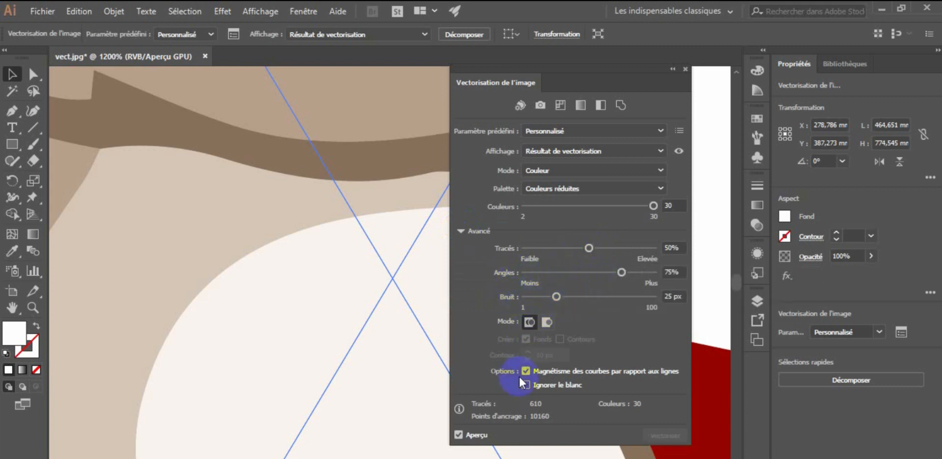
pyautogui.click(459, 436)
pyautogui.click(666, 436)
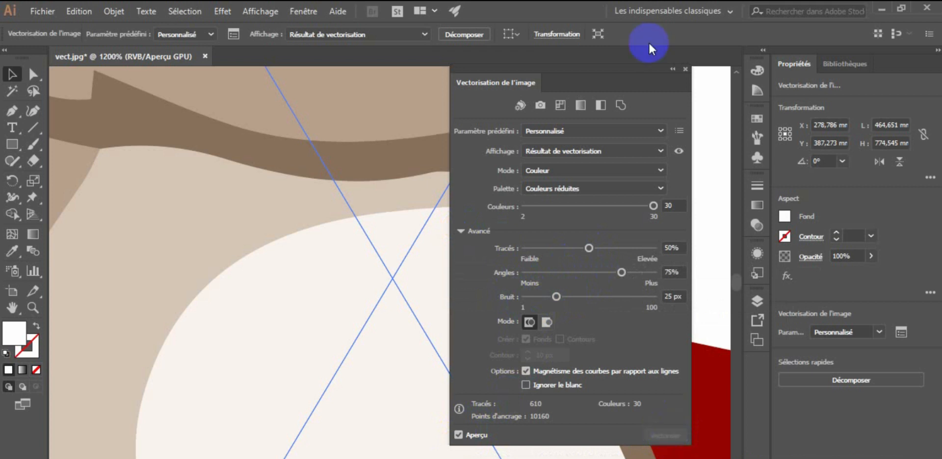
pyautogui.click(686, 69)
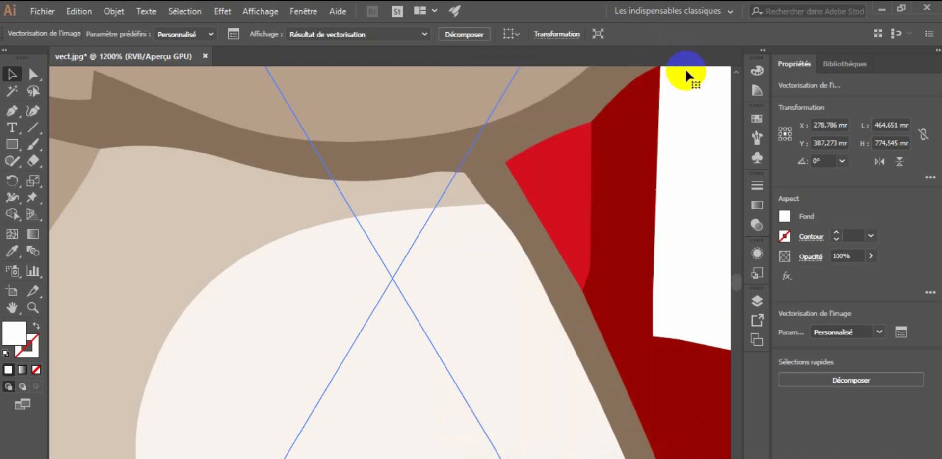
# Compare the whole traced illustration with its contour smoothness at 1200% magnification
pyautogui.hotkey('ctrl', '-')
pyautogui.hotkey('ctrl', '-')
pyautogui.hotkey('ctrl', '-')
pyautogui.hotkey('ctrl', '-')
pyautogui.hotkey('ctrl', '-')
pyautogui.hotkey('ctrl', '-')
pyautogui.hotkey('ctrl', '-')
pyautogui.hotkey('ctrl', '-')
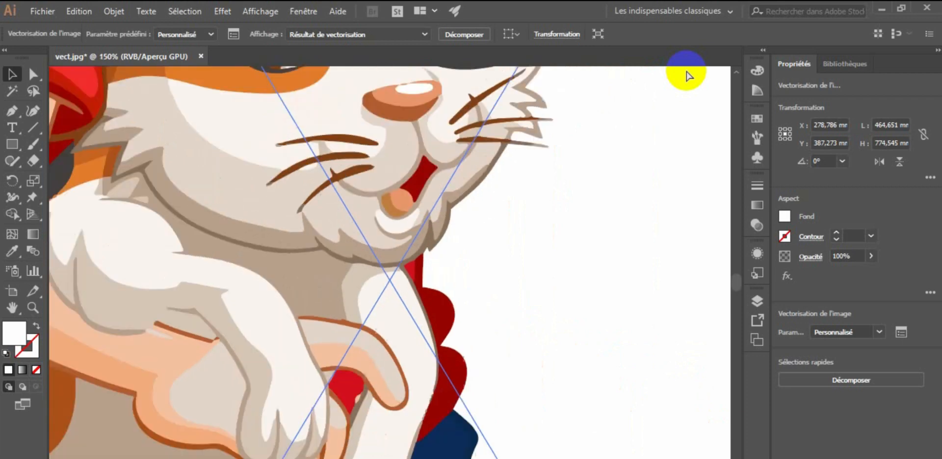
pyautogui.hotkey('ctrl', '-')
pyautogui.hotkey('ctrl', '-')
pyautogui.hotkey('ctrl', '-')
pyautogui.hotkey('ctrl', '-')
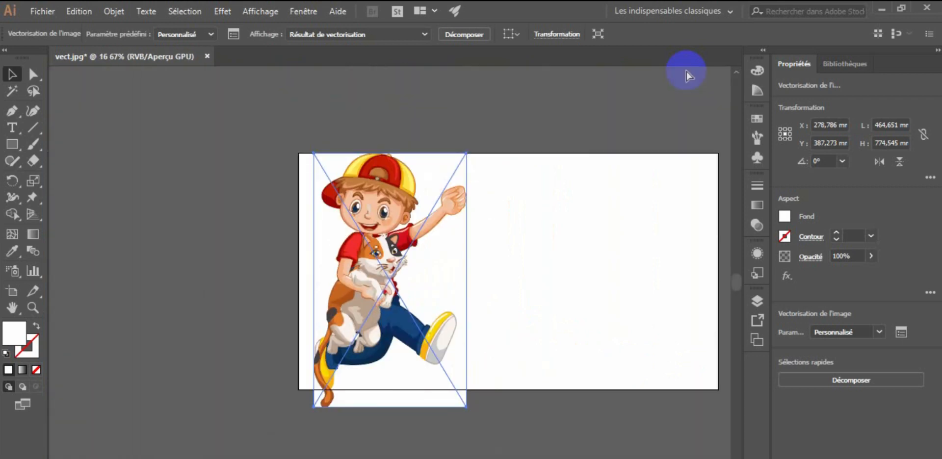
pyautogui.hotkey('ctrl', '+')
pyautogui.hotkey('ctrl', '+')
pyautogui.hotkey('ctrl', '+')
pyautogui.hotkey('ctrl', '+')
pyautogui.hotkey('ctrl', '+')
pyautogui.hotkey('ctrl', '+')
pyautogui.hotkey('ctrl', '+')
pyautogui.hotkey('ctrl', '+')
pyautogui.hotkey('ctrl', '+')
pyautogui.hotkey('ctrl', '+')
pyautogui.hotkey('ctrl', '+')
pyautogui.hotkey('ctrl', '+')
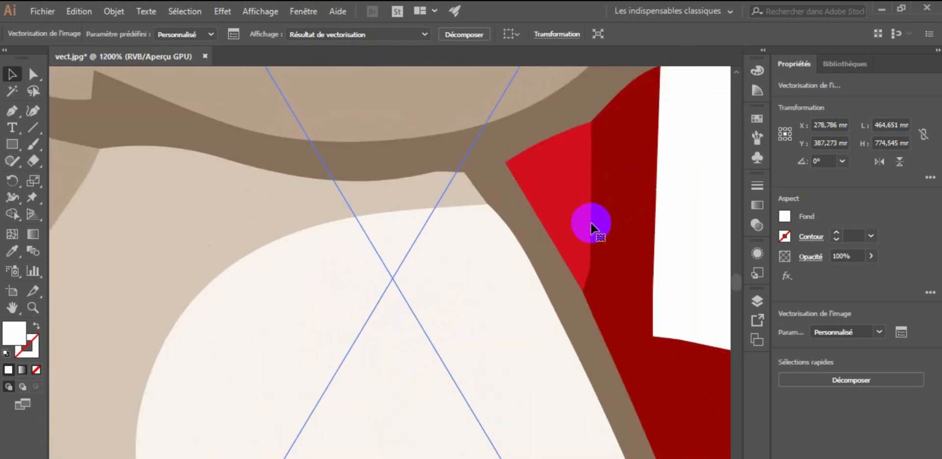
# Scale the traced illustration to about 402 by 670 mm and position it inside the artboard's left edge
pyautogui.hotkey('ctrl', '-')
pyautogui.hotkey('ctrl', '-')
pyautogui.hotkey('ctrl', '-')
pyautogui.hotkey('ctrl', '-')
pyautogui.hotkey('ctrl', '-')
pyautogui.hotkey('ctrl', '-')
pyautogui.hotkey('ctrl', '-')
pyautogui.hotkey('ctrl', '-')
pyautogui.hotkey('ctrl', '-')
pyautogui.hotkey('ctrl', '-')
pyautogui.hotkey('ctrl', '-')
pyautogui.hotkey('ctrl', '-')
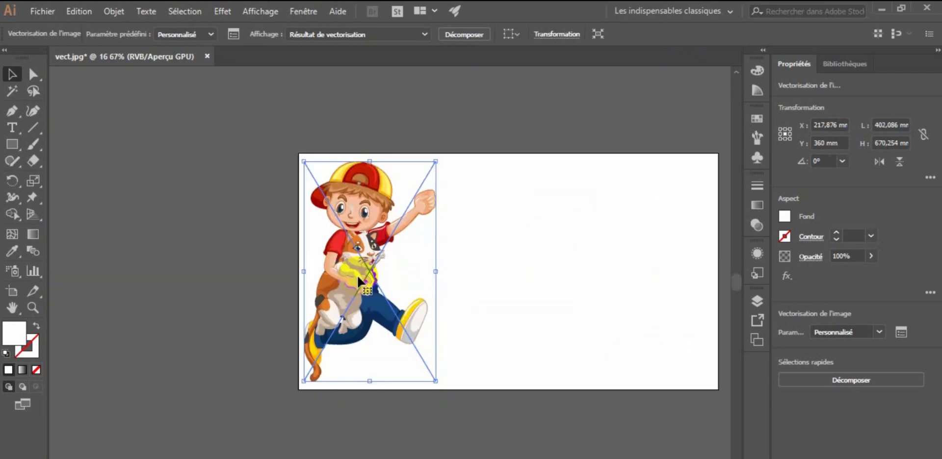
# Import logobci.png and place it about 643 by 460 mm on the empty right part of the artboard
pyautogui.click(44, 12)
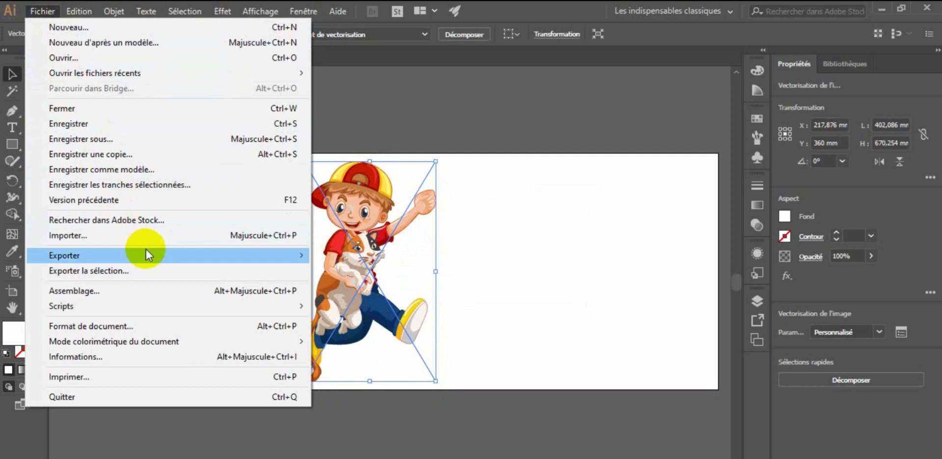
pyautogui.click(229, 235)
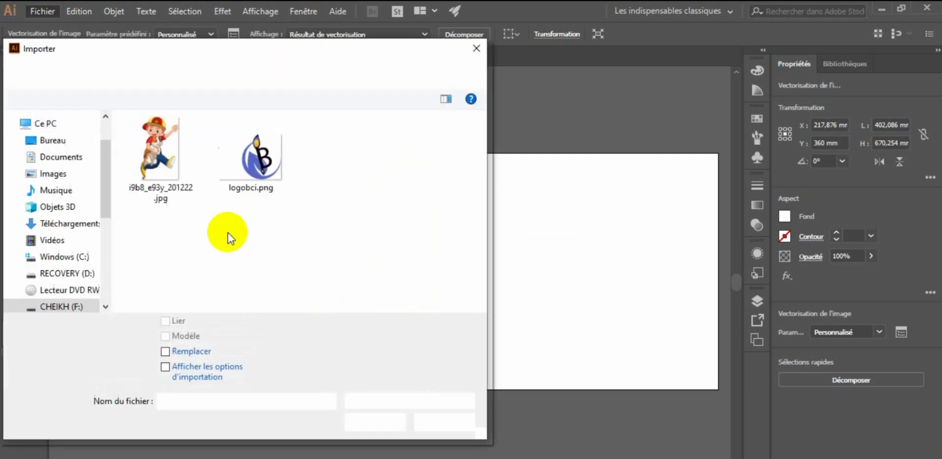
pyautogui.click(261, 175)
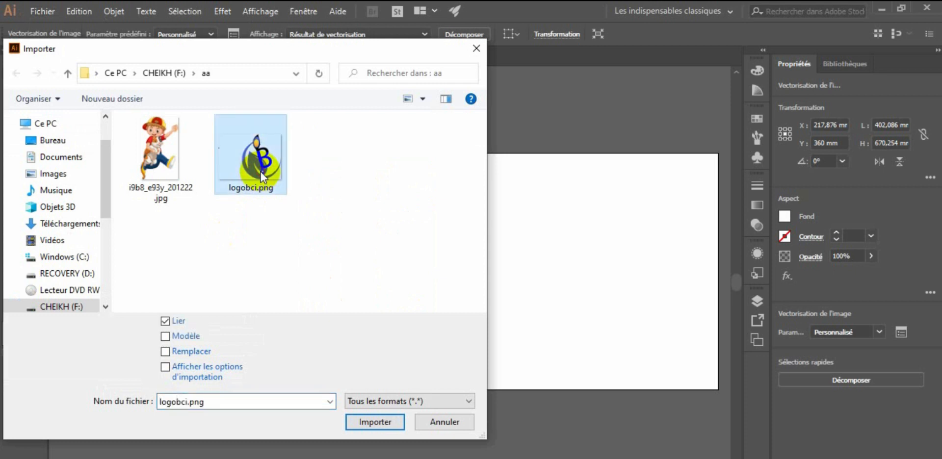
pyautogui.click(381, 418)
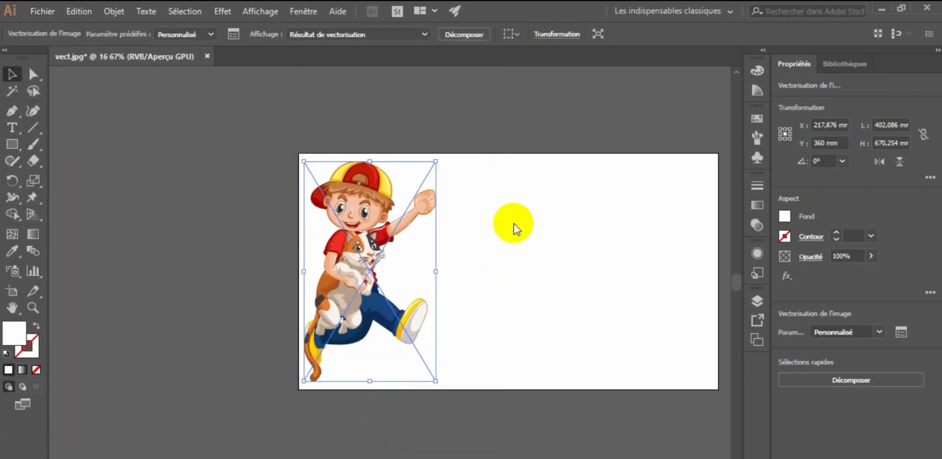
pyautogui.click(505, 215)
pyautogui.moveTo(505, 215); pyautogui.dragTo(715, 428)
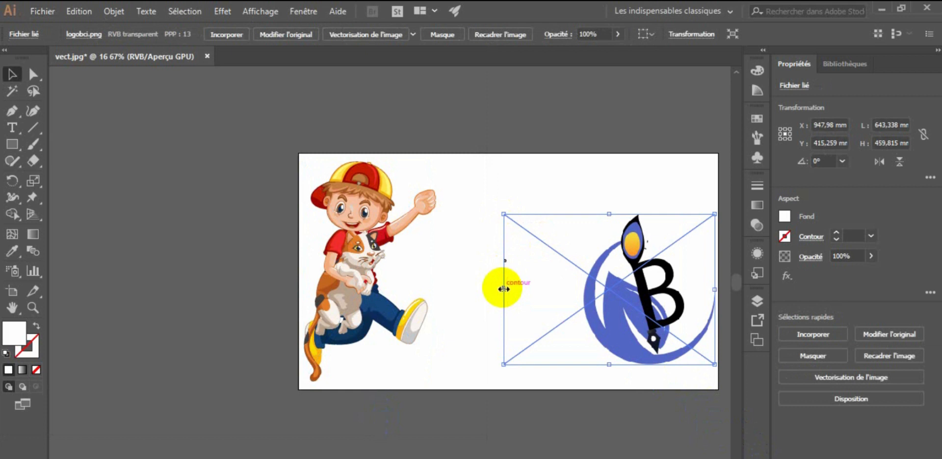
# Enlarge the logo to about 1109 by 793 mm and move it over the right part of the artboard
pyautogui.moveTo(504, 289); pyautogui.dragTo(428, 263)
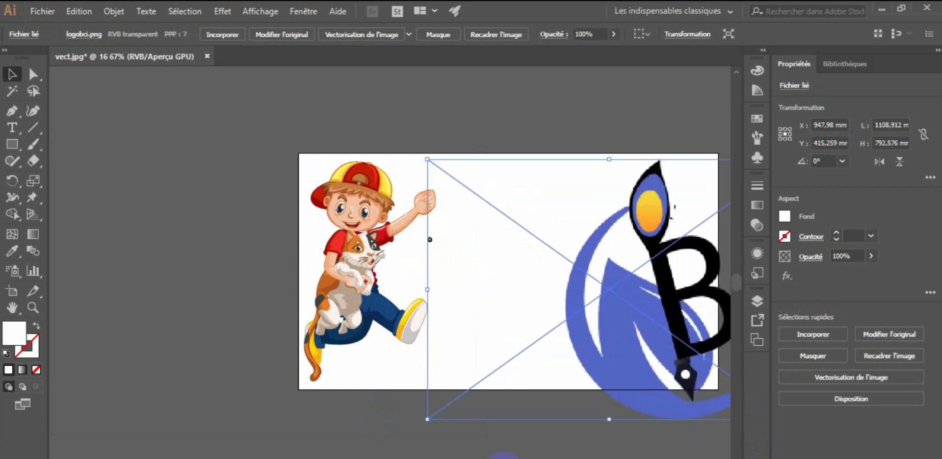
pyautogui.click(11, 308)
pyautogui.moveTo(625, 342); pyautogui.dragTo(491, 319)
pyautogui.click(12, 74)
pyautogui.moveTo(540, 284); pyautogui.dragTo(495, 255)
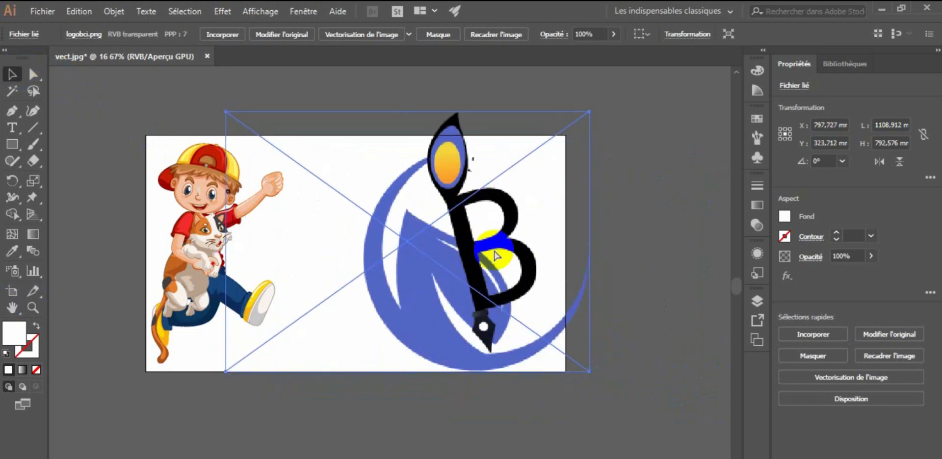
# Examine the edge quality of the logo's blue curves and black letter at 66.67% magnification
pyautogui.hotkey('ctrl', '+')
pyautogui.hotkey('ctrl', '+')
pyautogui.hotkey('ctrl', '+')
pyautogui.hotkey('ctrl', '+')
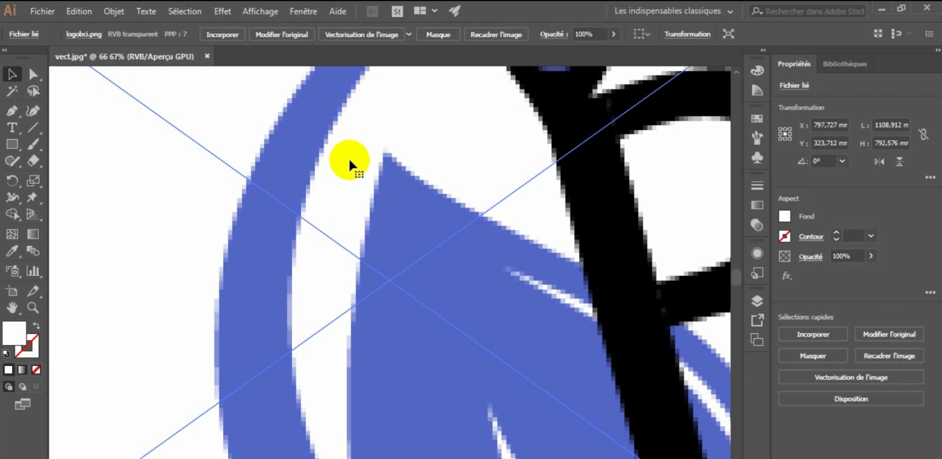
pyautogui.click(302, 178)
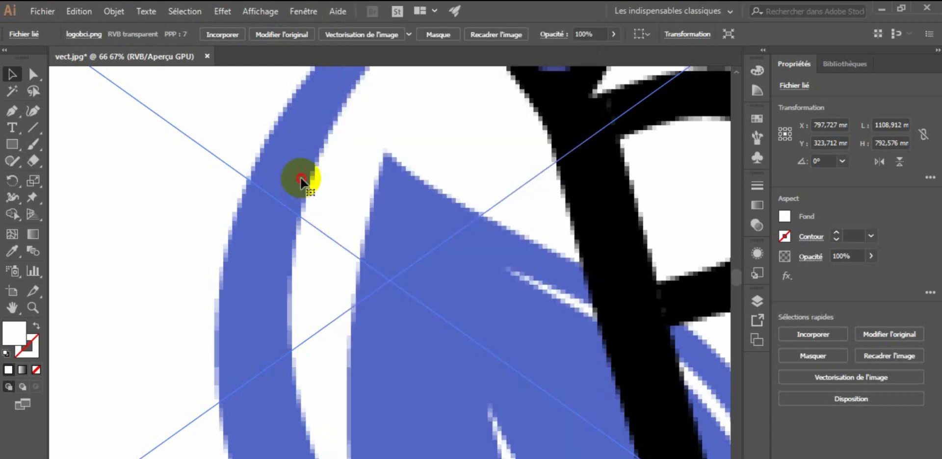
# Trace the logo with the Couleur peu intense preset and set the noise (Bruit) to 13 px
pyautogui.click(301, 15)
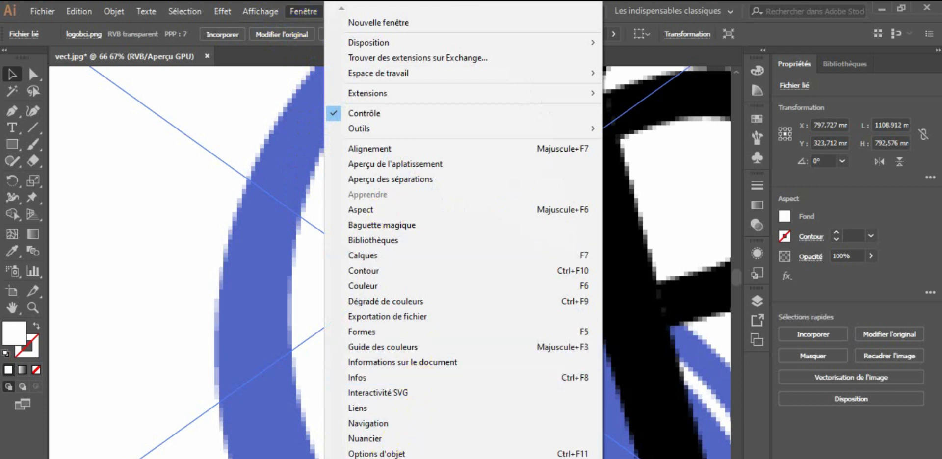
pyautogui.scroll(-5, 463, 233)
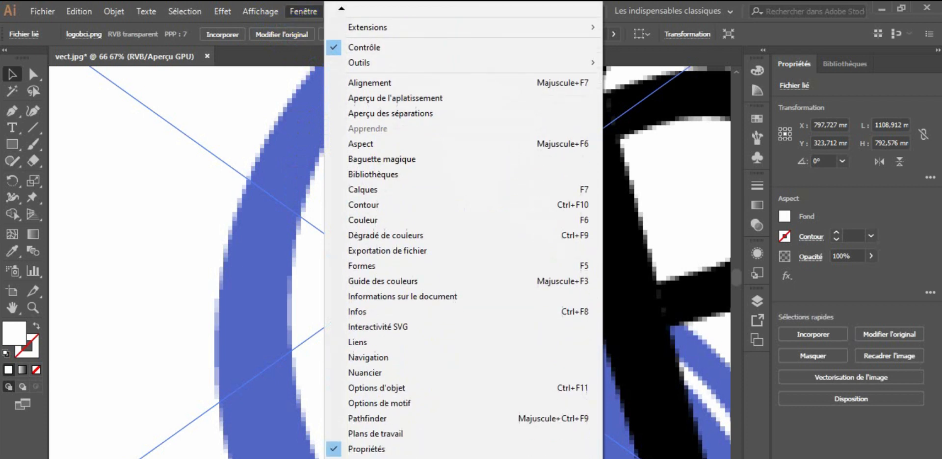
pyautogui.scroll(-5, 463, 233)
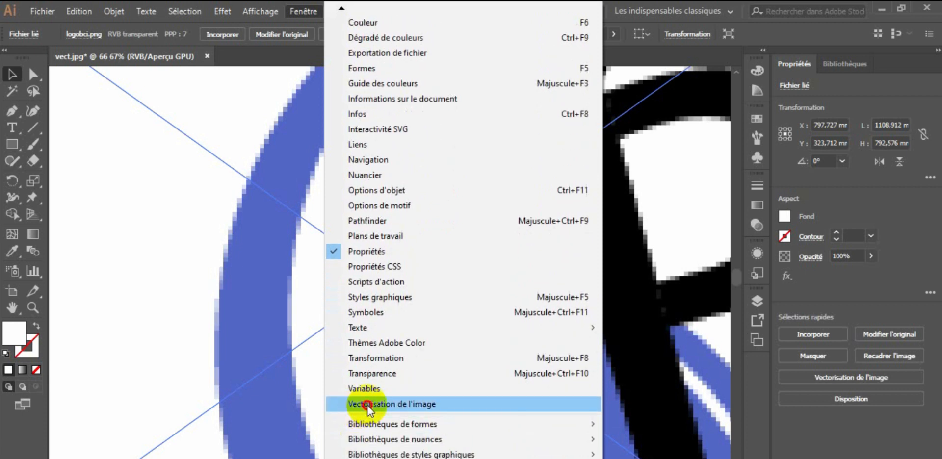
pyautogui.click(361, 411)
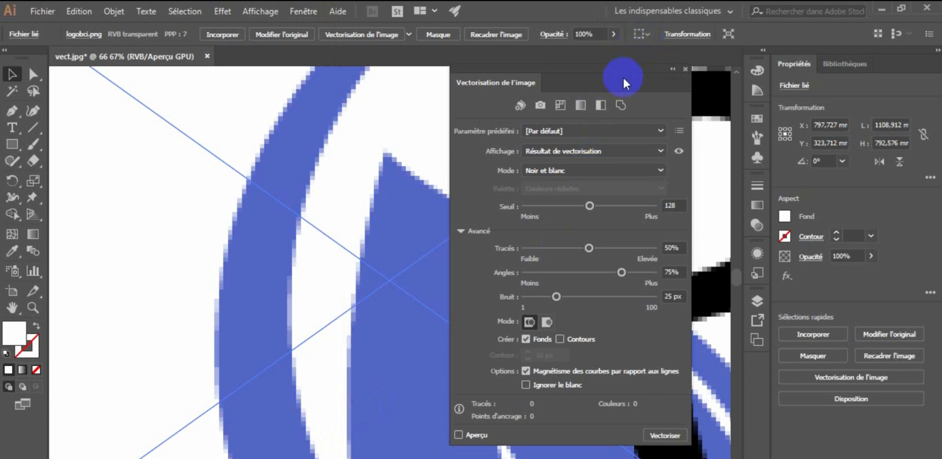
pyautogui.moveTo(626, 77); pyautogui.dragTo(643, 78)
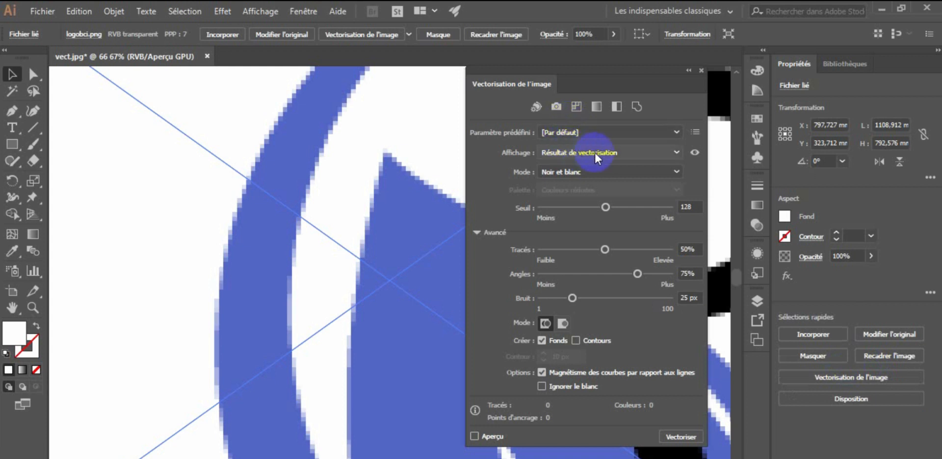
pyautogui.click(576, 105)
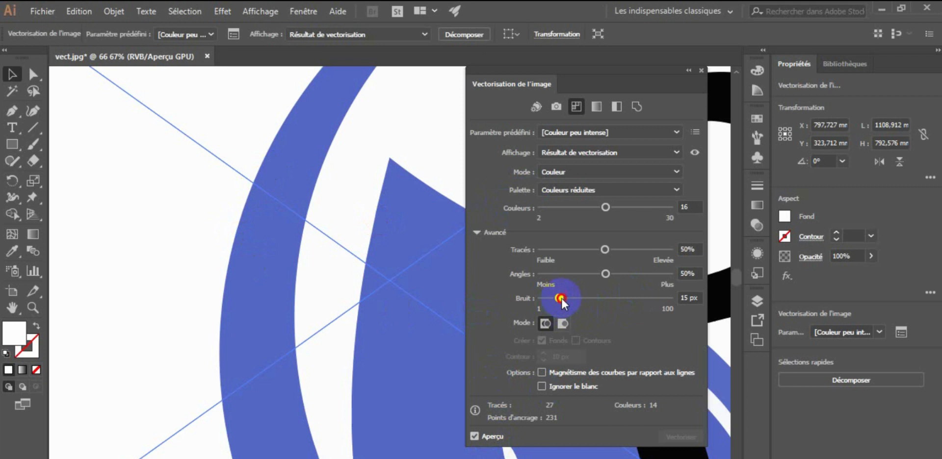
pyautogui.moveTo(560, 299); pyautogui.dragTo(556, 299)
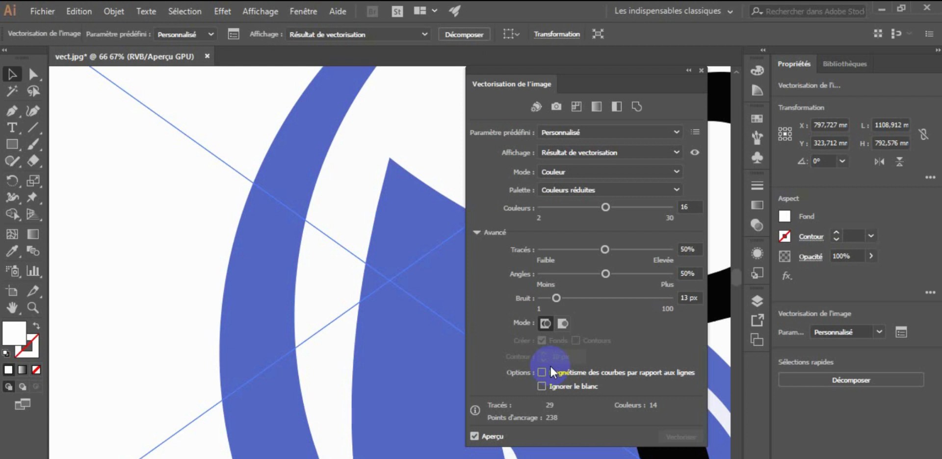
# Move the traced logo over the boy illustration, to about X 438 and Y 25 mm
pyautogui.hotkey('ctrl', '-')
pyautogui.hotkey('ctrl', '-')
pyautogui.hotkey('ctrl', '-')
pyautogui.hotkey('ctrl', '-')
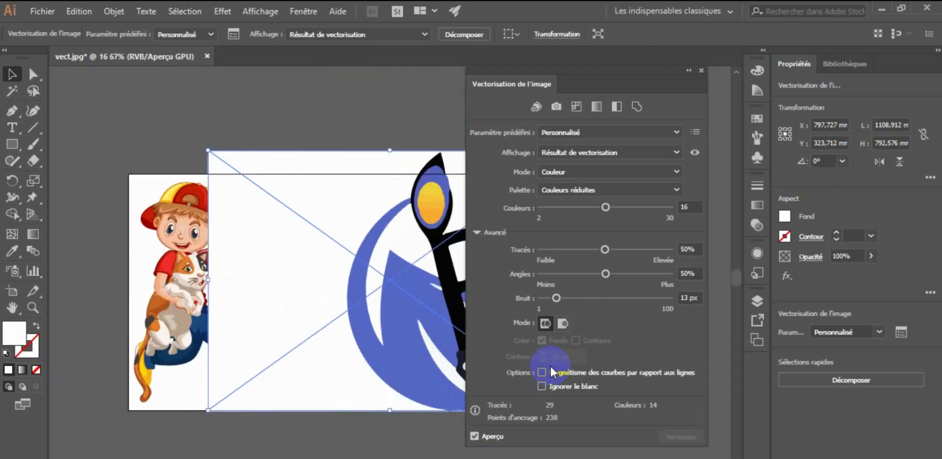
pyautogui.moveTo(424, 317); pyautogui.dragTo(308, 221)
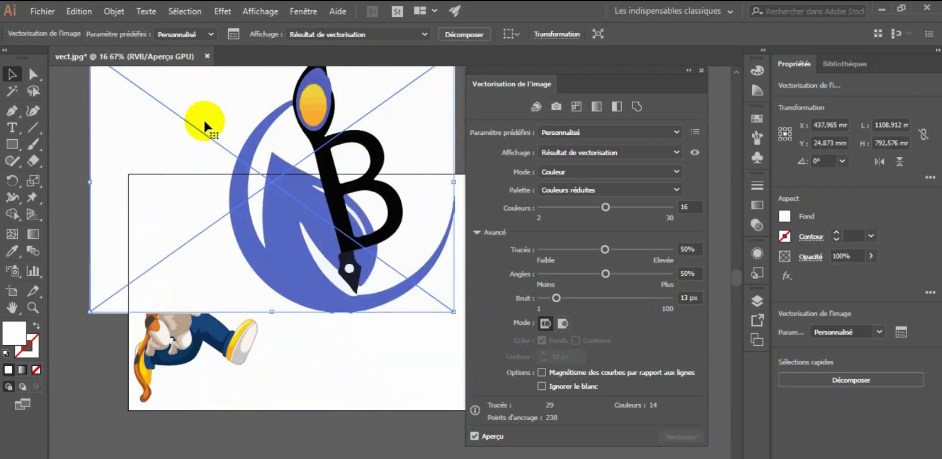
# Retrace the logo with white ignored and move it over the right part of the artboard, to about X 772 and Y 287 mm
pyautogui.moveTo(597, 275); pyautogui.dragTo(598, 275)
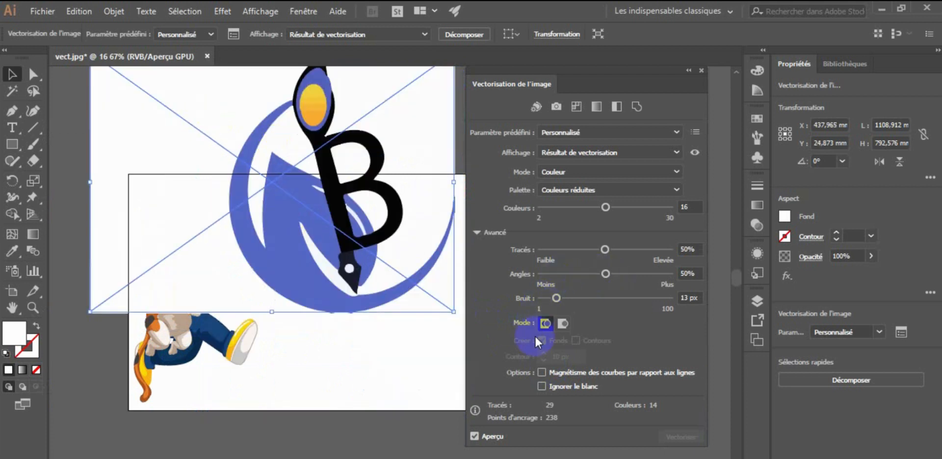
pyautogui.click(560, 391)
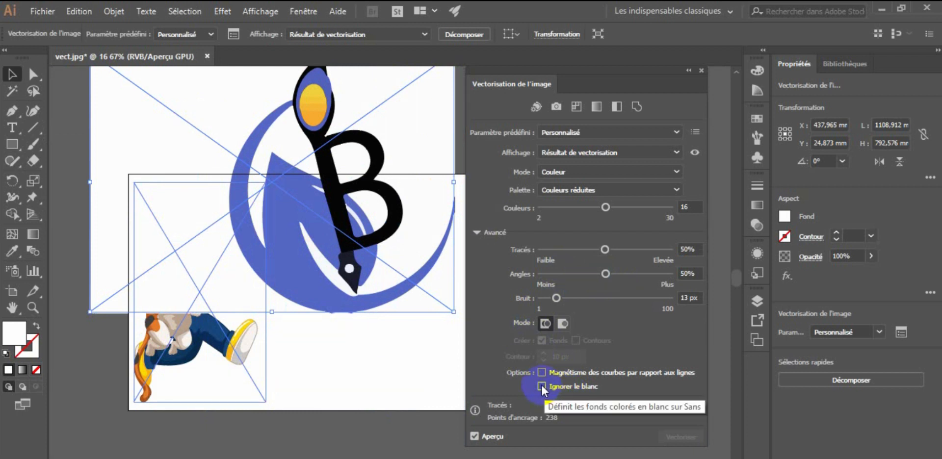
pyautogui.click(542, 387)
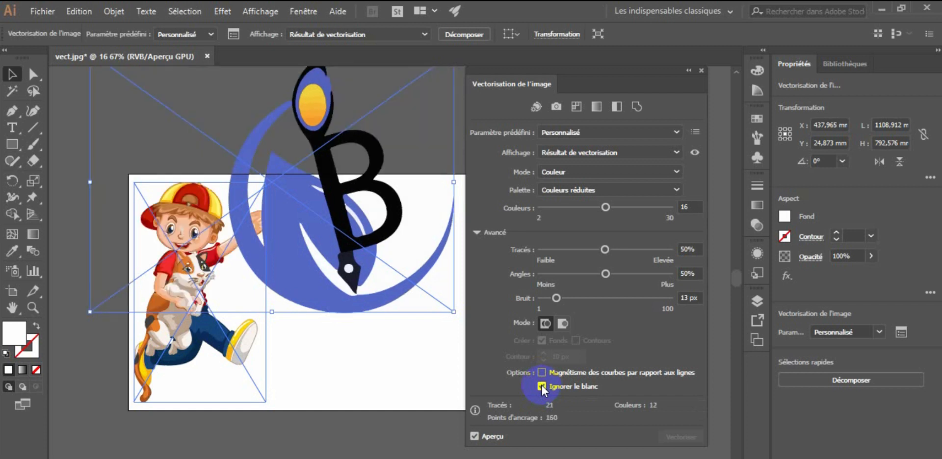
pyautogui.click(474, 435)
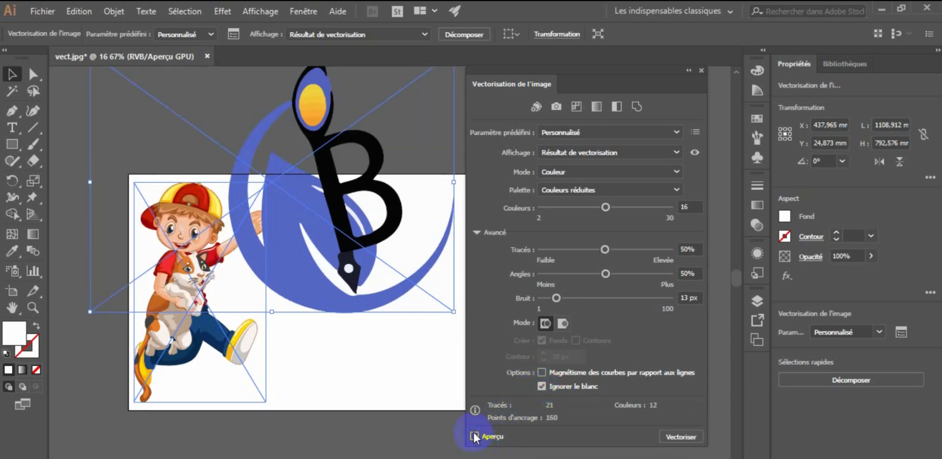
pyautogui.click(675, 435)
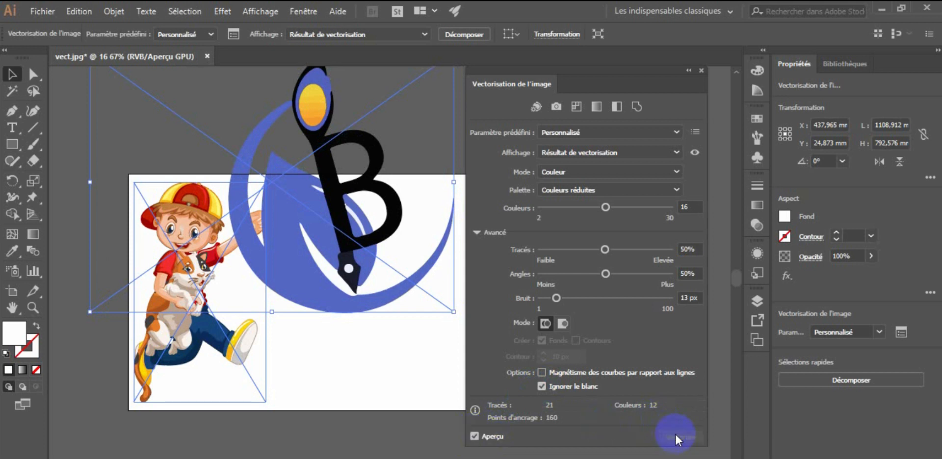
pyautogui.click(702, 70)
pyautogui.moveTo(374, 206); pyautogui.dragTo(460, 301)
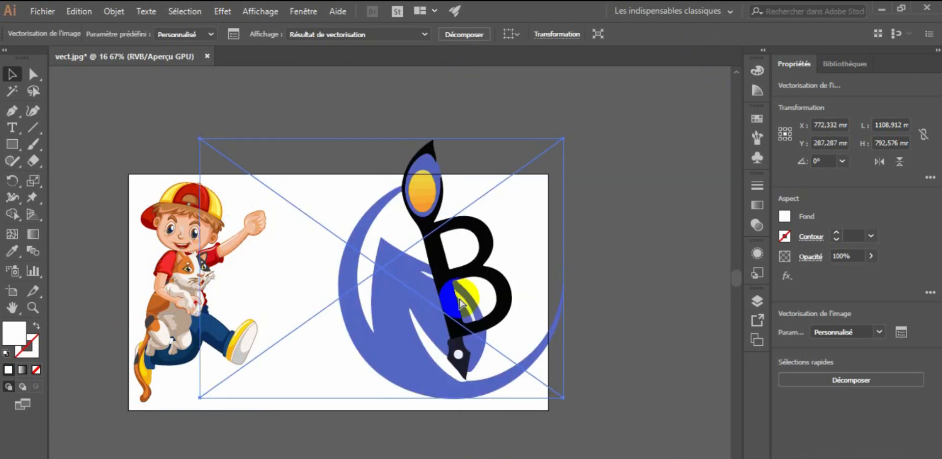
# Examine the edge quality of the traced logo's blue curves and black letter at up to 400% magnification
pyautogui.hotkey('ctrl', '1')
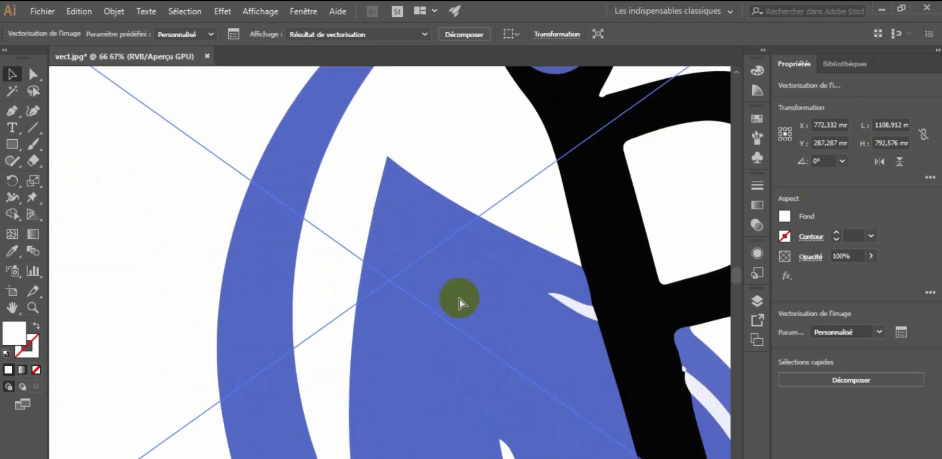
pyautogui.hotkey('ctrl', '+')
pyautogui.hotkey('ctrl', '+')
pyautogui.hotkey('ctrl', '+')
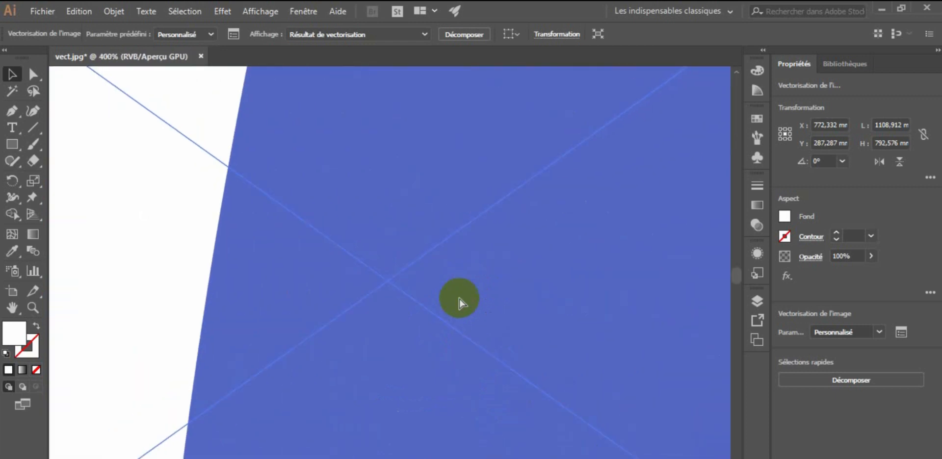
pyautogui.hotkey('ctrl', '-')
pyautogui.hotkey('ctrl', '-')
pyautogui.hotkey('ctrl', '-')
pyautogui.hotkey('ctrl', '-')
pyautogui.hotkey('ctrl', '-')
pyautogui.hotkey('ctrl', '-')
pyautogui.hotkey('ctrl', '-')
pyautogui.hotkey('ctrl', '-')
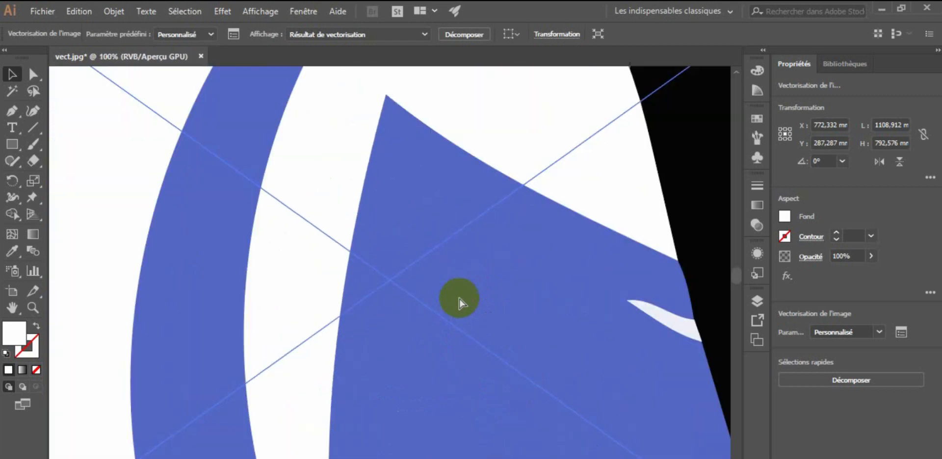
pyautogui.hotkey('ctrl', '+')
pyautogui.hotkey('ctrl', '+')
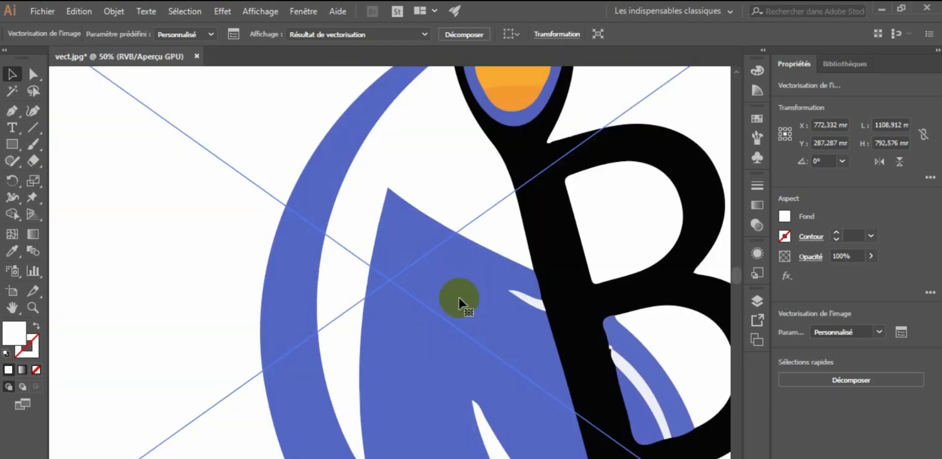
pyautogui.hotkey('ctrl', '-')
pyautogui.hotkey('ctrl', '-')
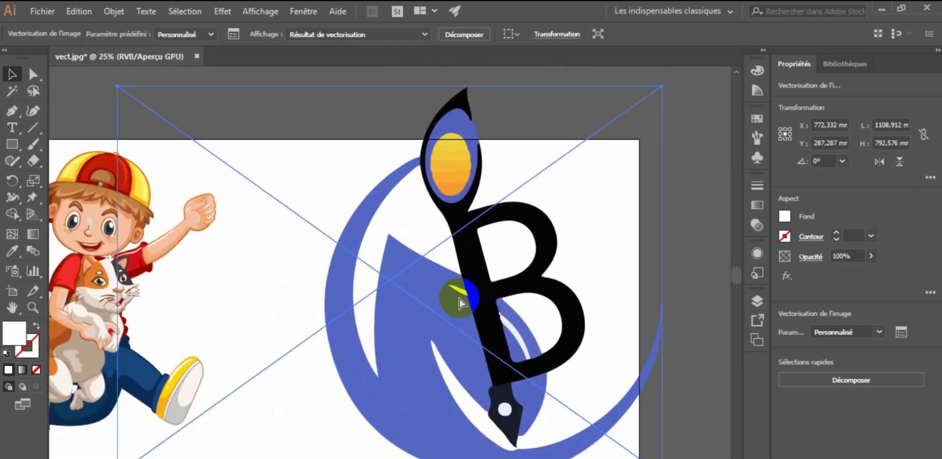